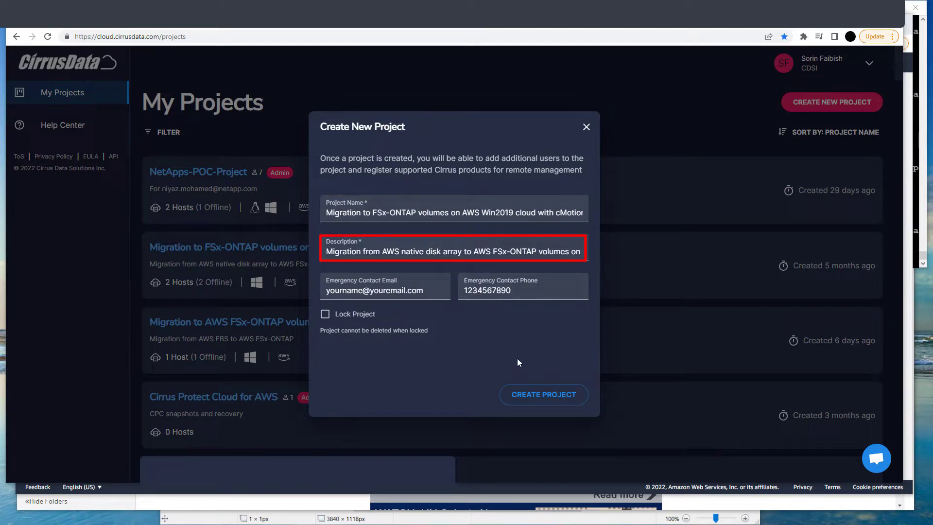
- Create the project 'Migration to FSx-ONTAP volumes on AWS Win2019 cloud with cMotion' and open it
click(542, 400)
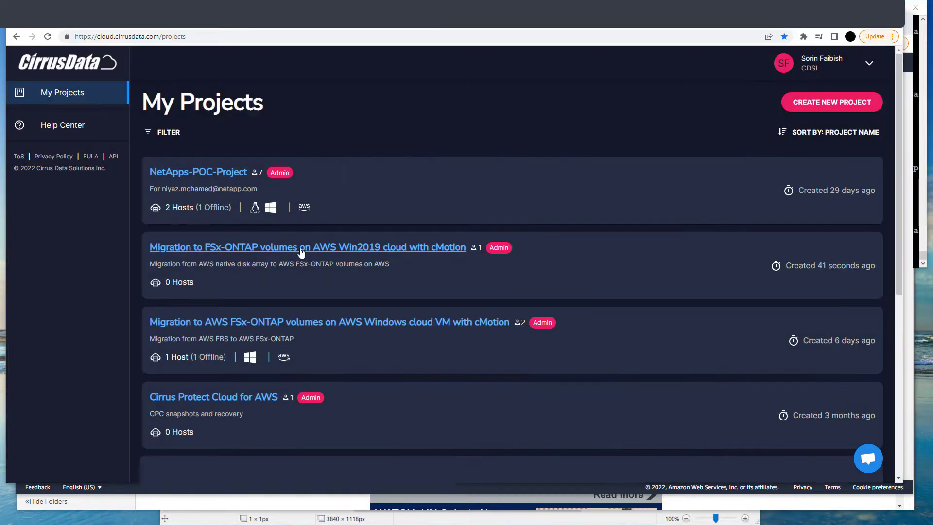
click(301, 249)
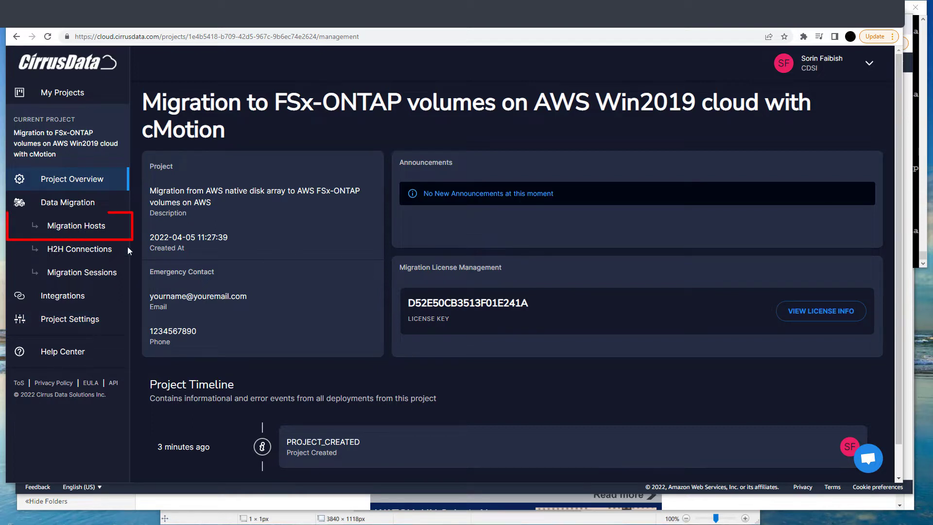
- Copy the Windows install command for Cirrus Migrate Cloud, with its registration code, and run it in the server's PowerShell
click(83, 226)
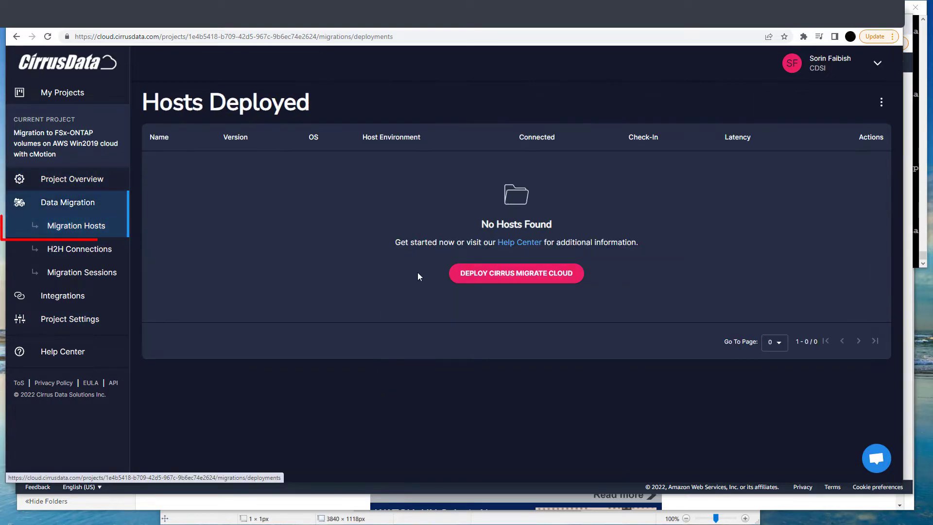
click(517, 273)
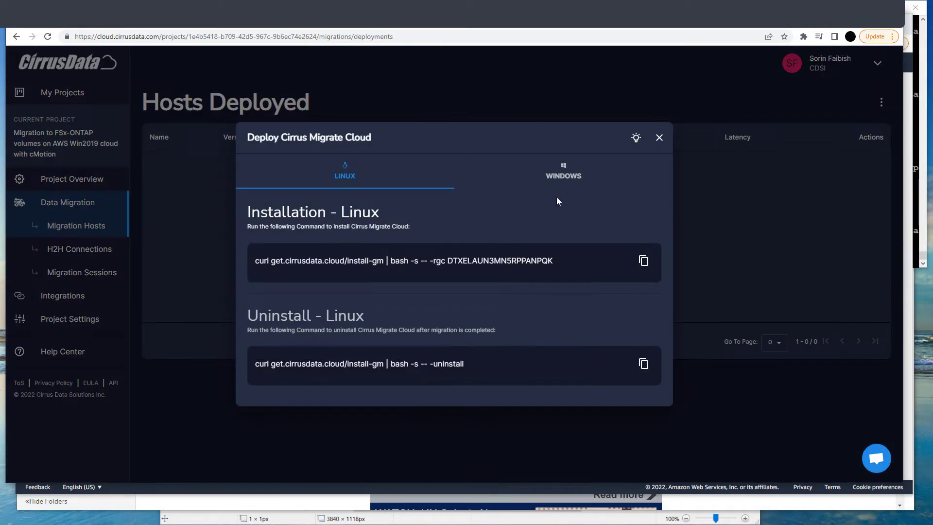
click(562, 174)
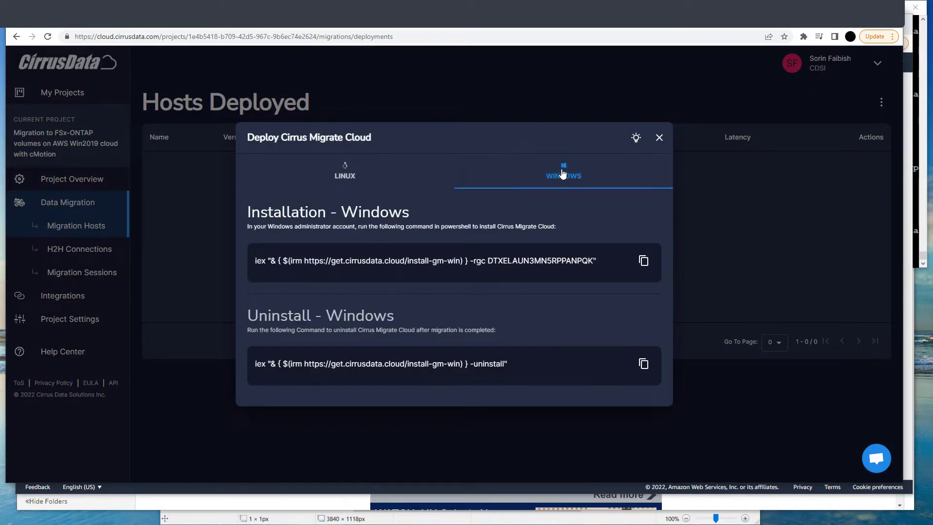
click(643, 262)
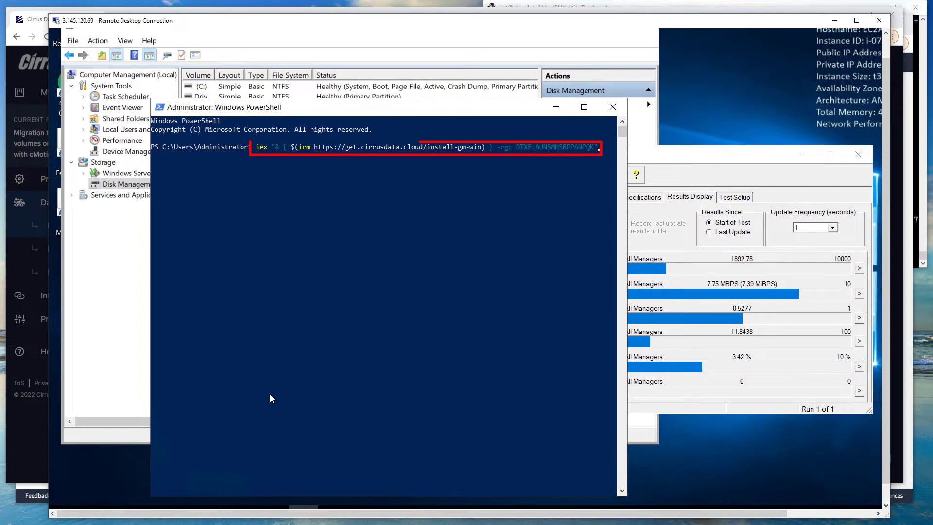
key(Return)
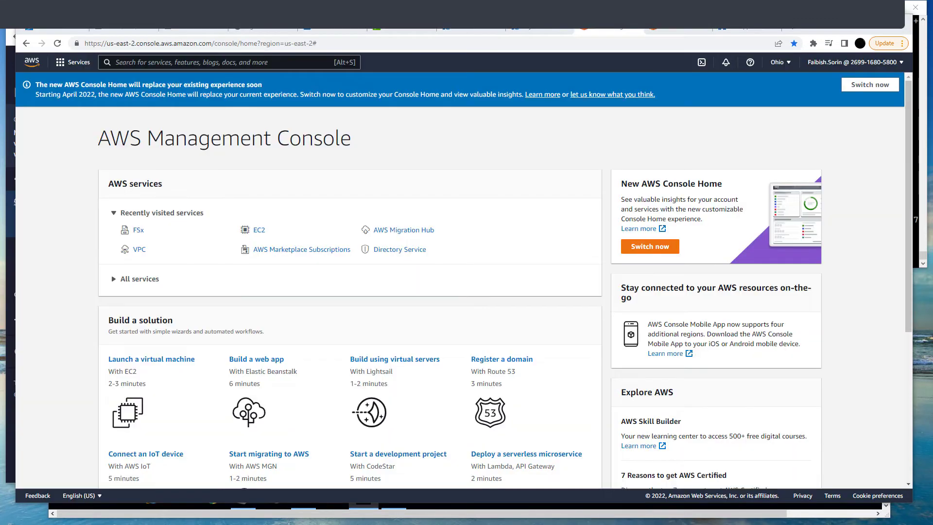
- Open the FSx service in the AWS Management Console
click(140, 233)
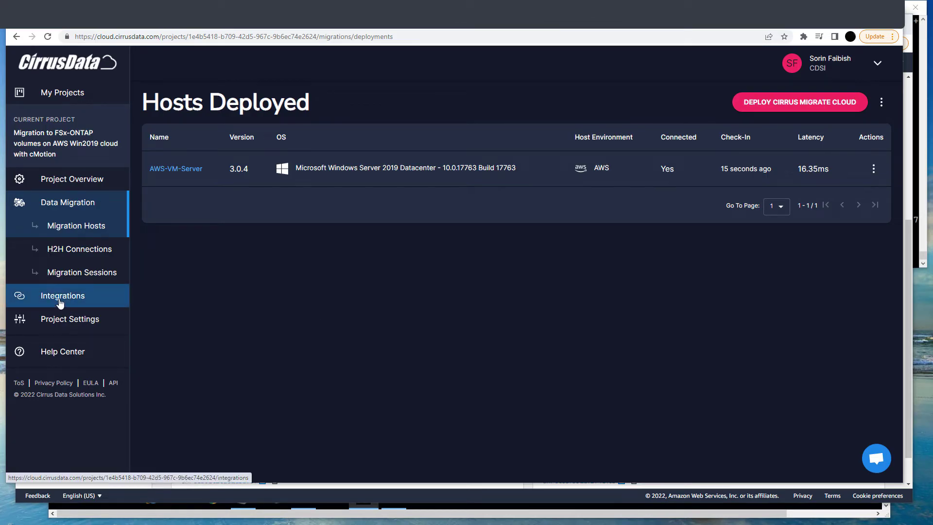
- Add and save the AWS FSx-ONTAP integration for server 198.19.255.127, verified through the AWS-VM-Server deployment
click(61, 302)
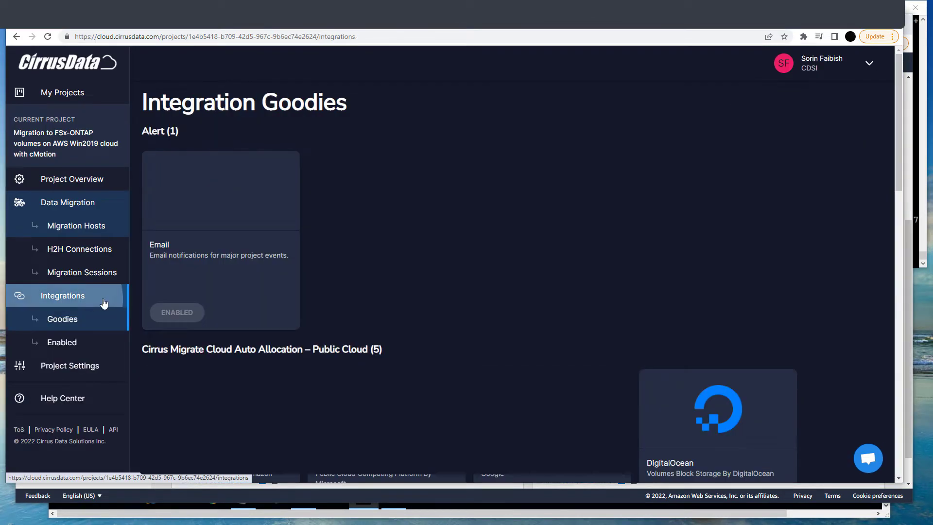
click(170, 346)
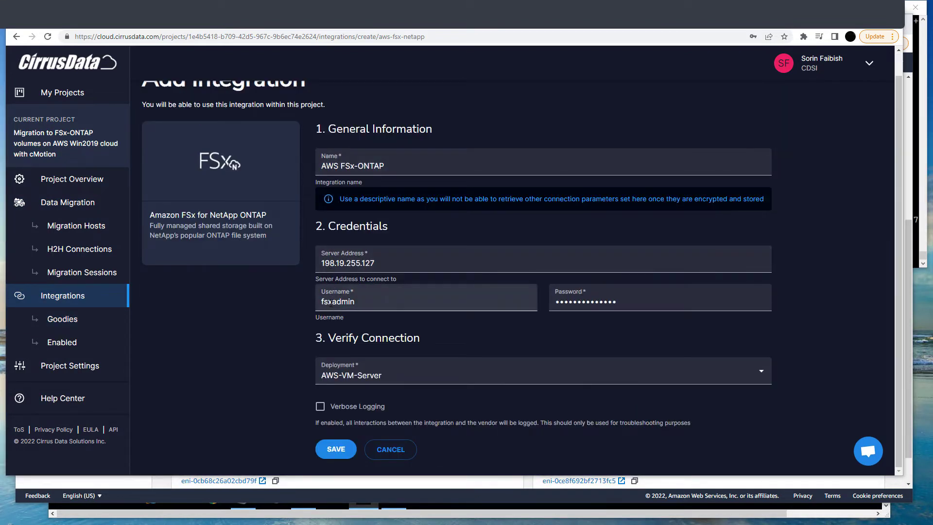
click(336, 447)
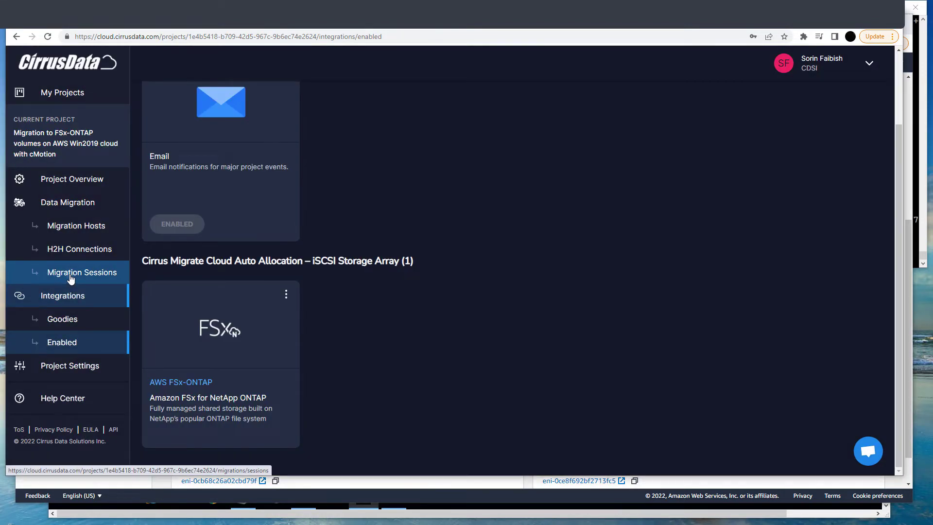
- Start a new migration session with AWS-VM-Server as the source host
click(71, 275)
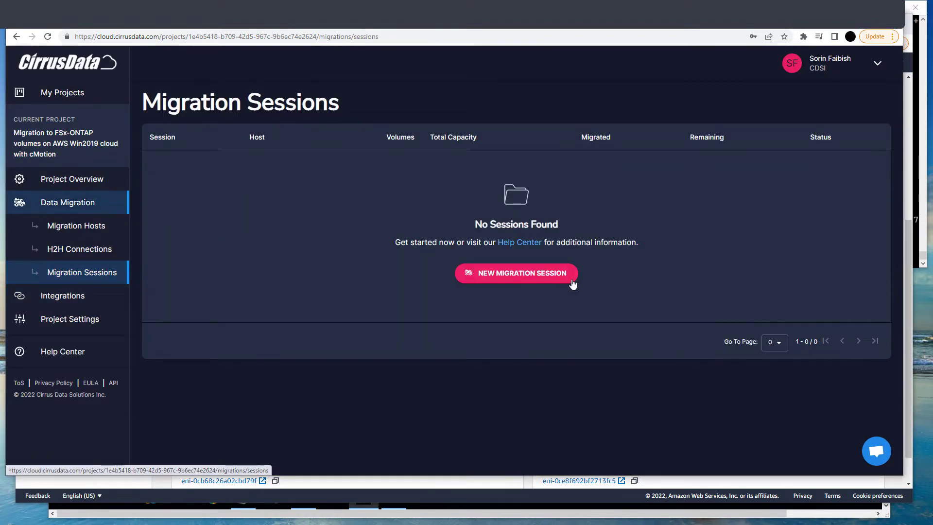
click(516, 276)
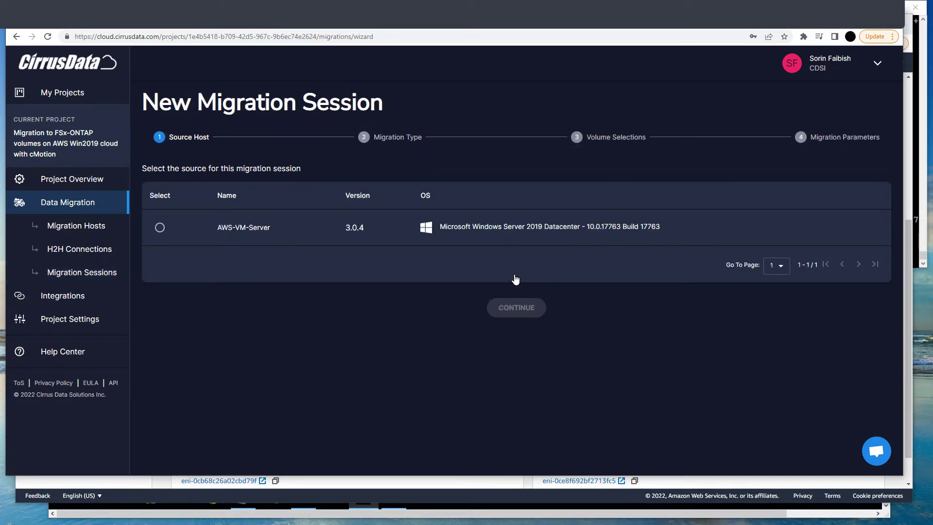
click(160, 228)
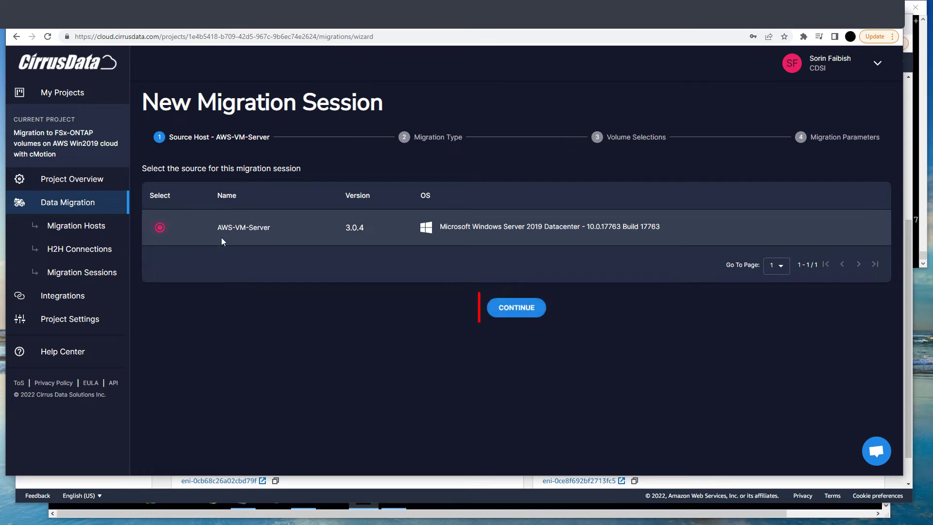
click(524, 313)
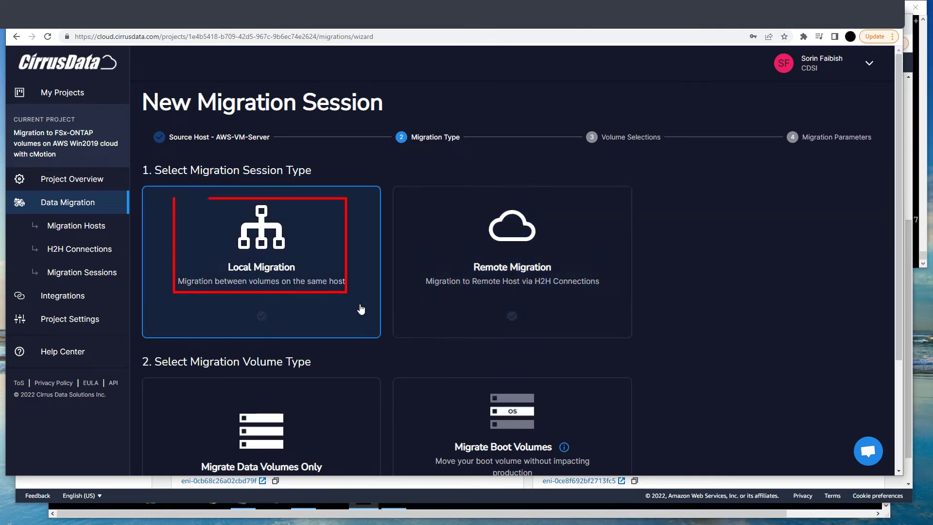
- Choose Local Migration and Migrate Data Volumes Only as the session's migration type
click(350, 308)
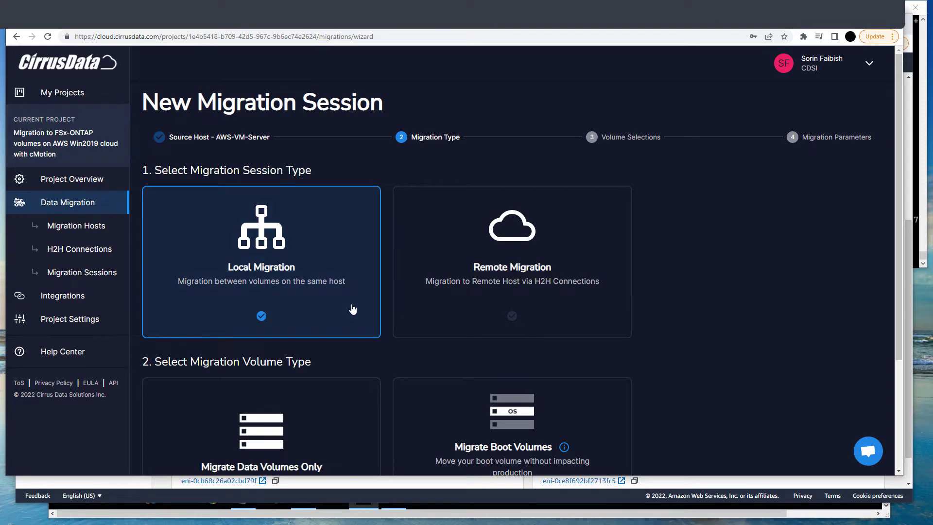
scroll(350, 309, down, 3)
click(353, 309)
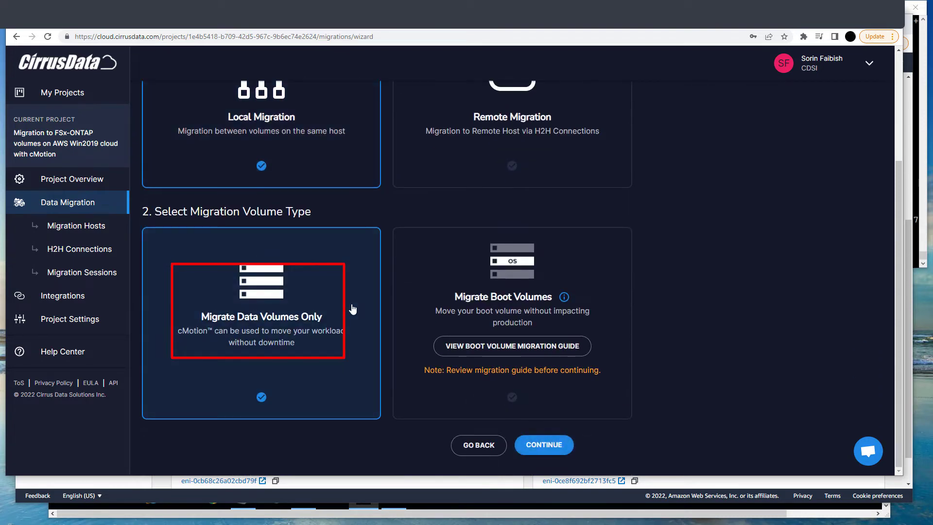
click(544, 445)
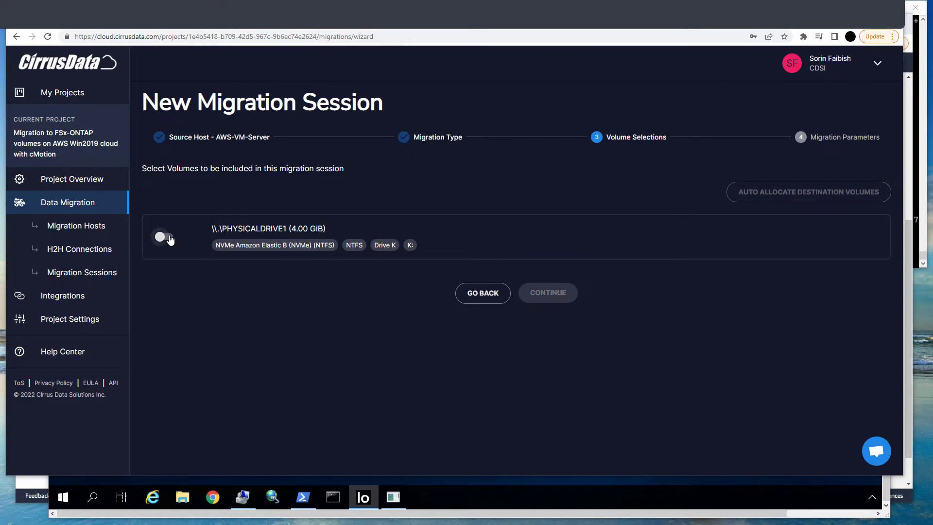
- Select the PHYSICALDRIVE1 volume and auto-allocate its destination from the AWS FSx-ONTAP integration, letting it configure the host
click(165, 237)
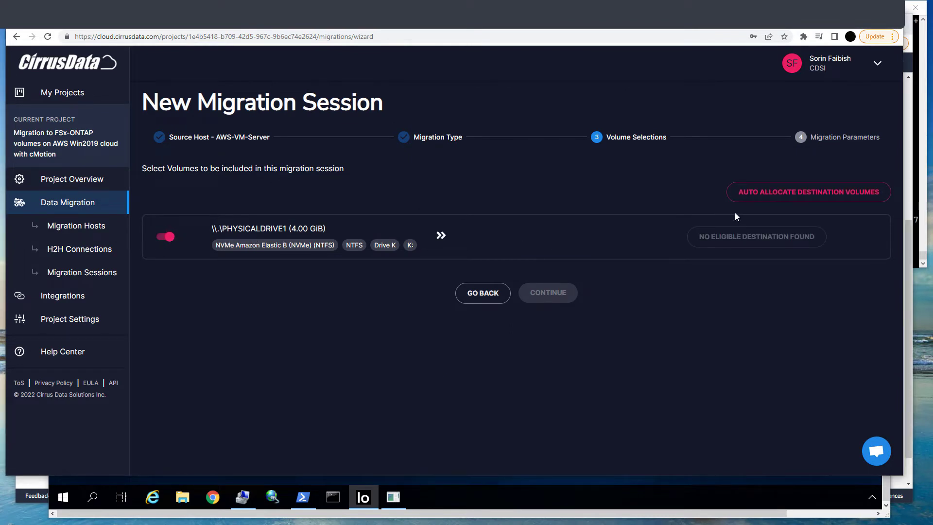
click(799, 194)
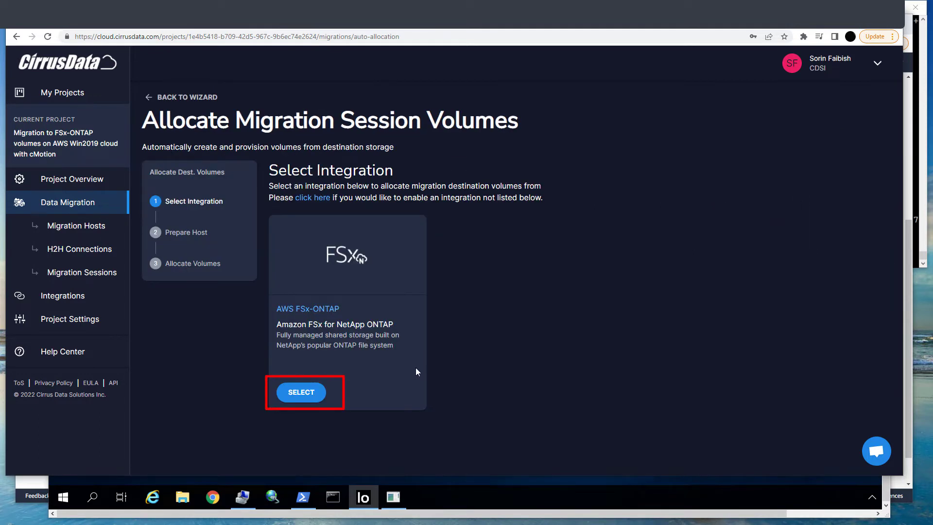
click(301, 392)
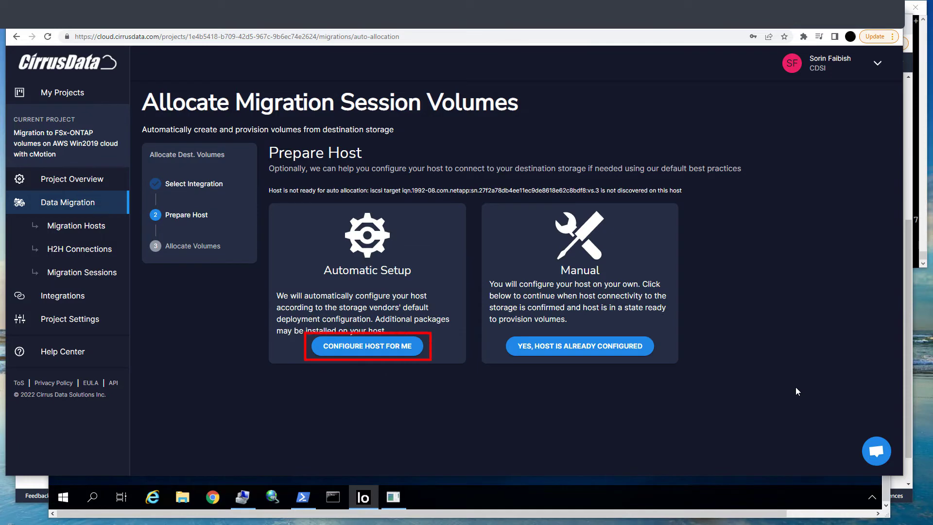
click(361, 350)
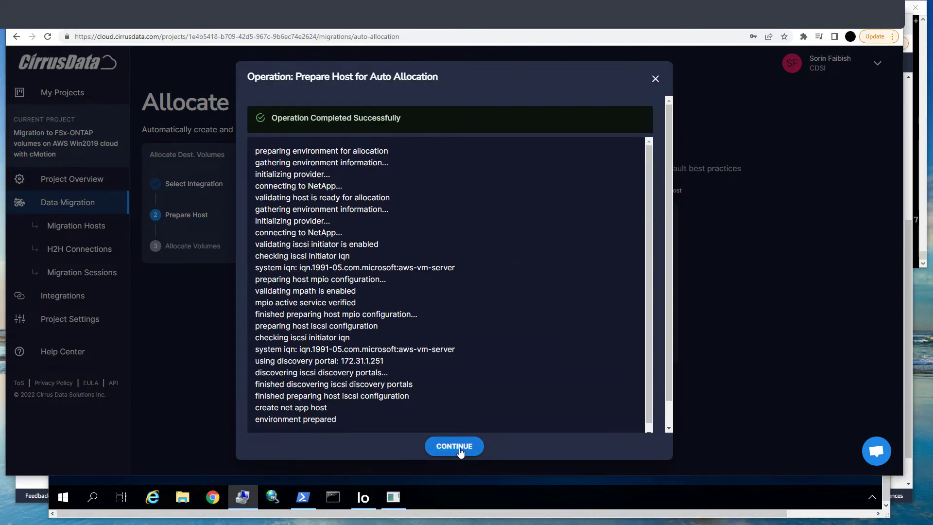
click(460, 450)
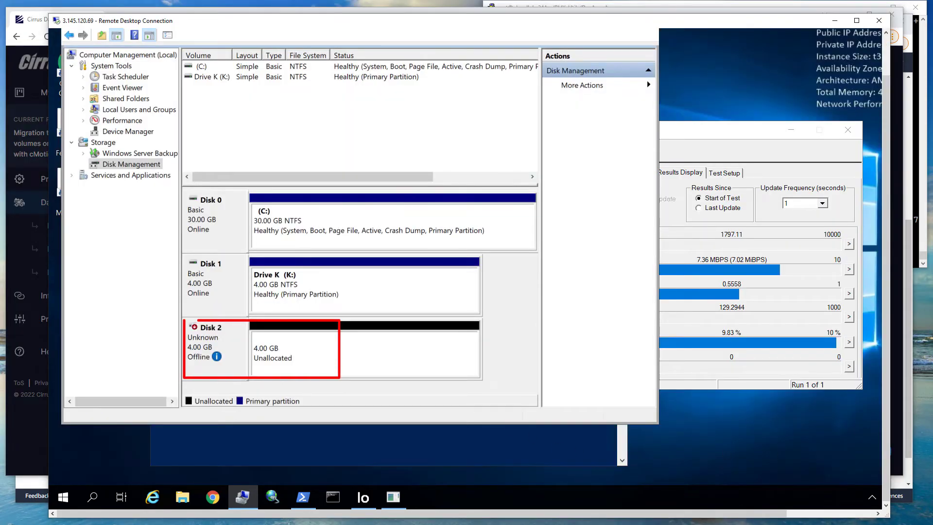
- Confirm the PHYSICALDRIVE1 to PHYSICALDRIVE2 volume mapping and continue to the migration parameters
click(40, 465)
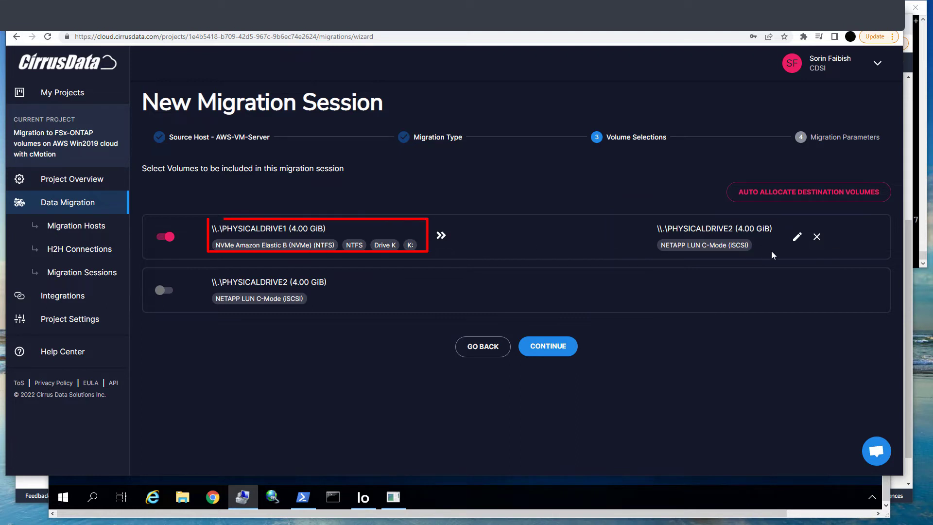
click(548, 347)
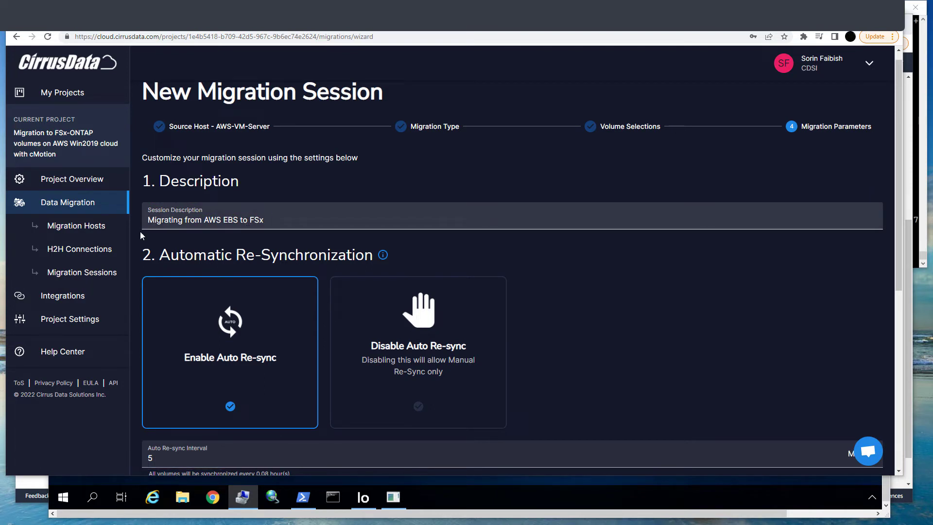
- Create the session with description 'Migrating from AWS EBS to FSx', 5-minute auto re-sync and Aggressive iQoS
scroll(575, 372, down, 5)
scroll(575, 372, down, 1)
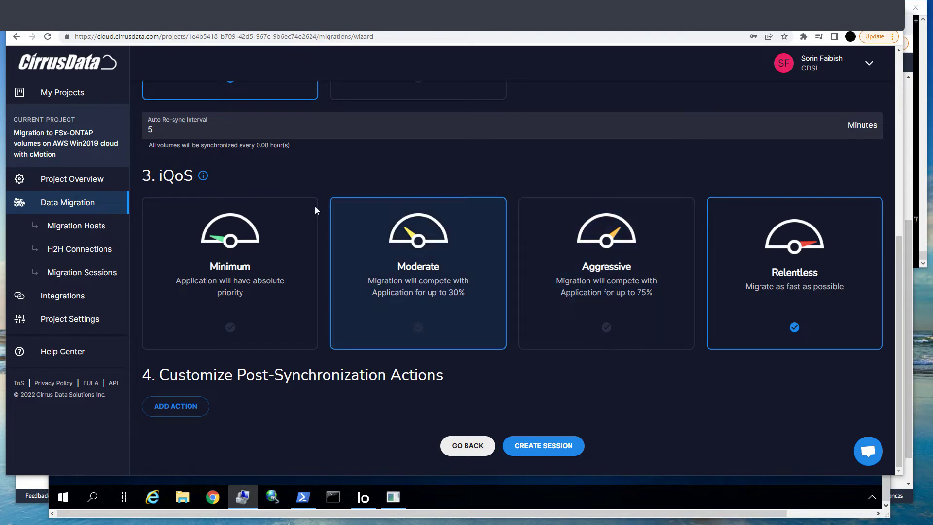
drag(315, 206, 256, 286)
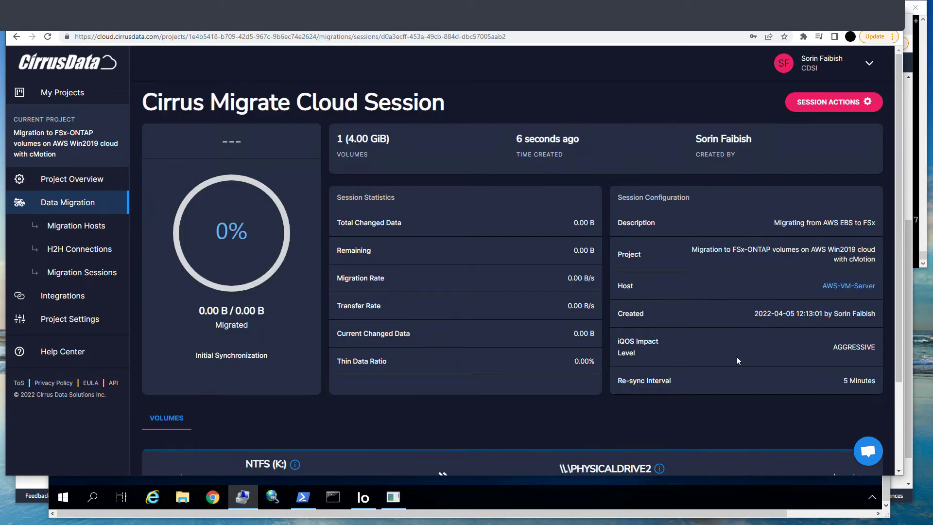
- Monitor the session's synchronization progress, statistics and volume details
scroll(711, 435, down, 1)
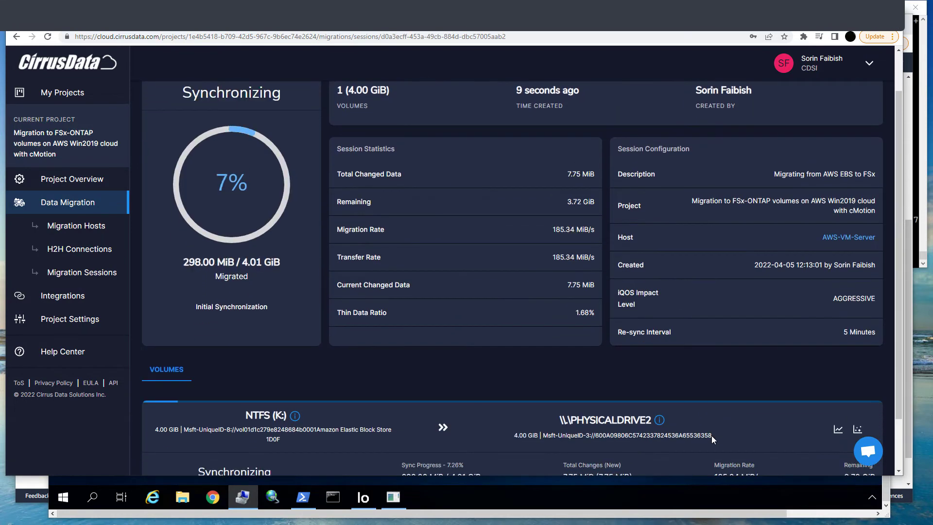
scroll(711, 440, down, 1)
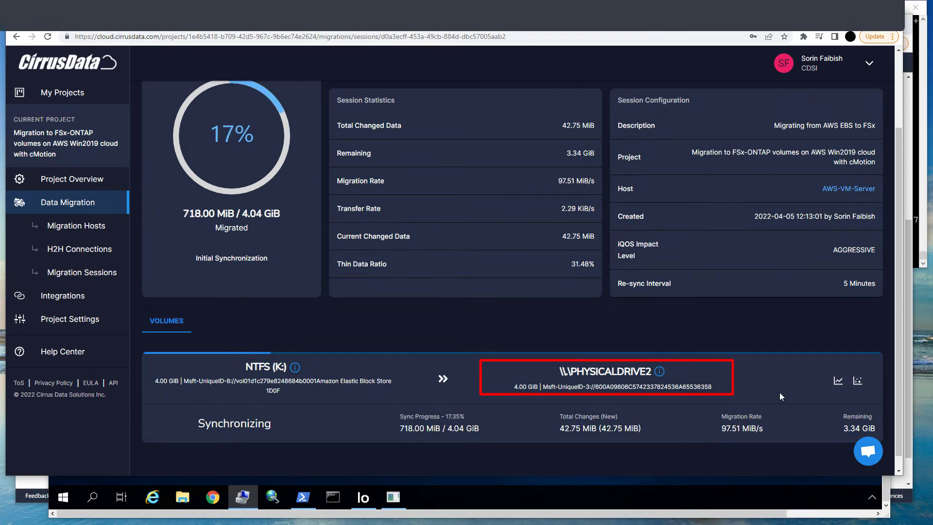
scroll(783, 390, up, 1)
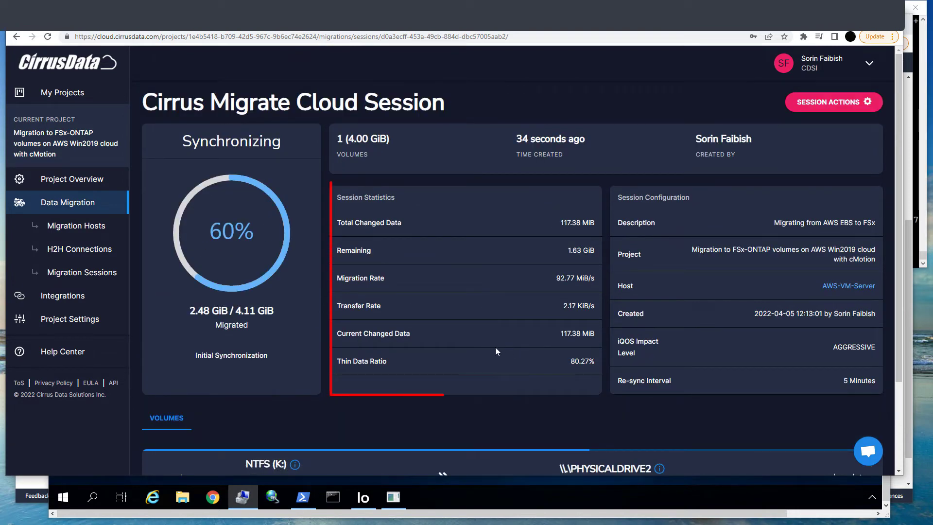
scroll(579, 407, down, 1)
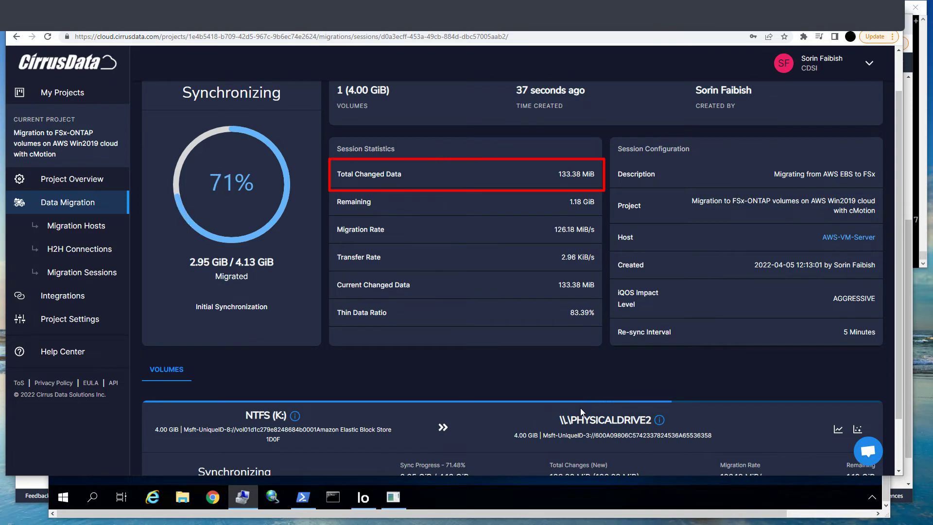
scroll(580, 407, down, 1)
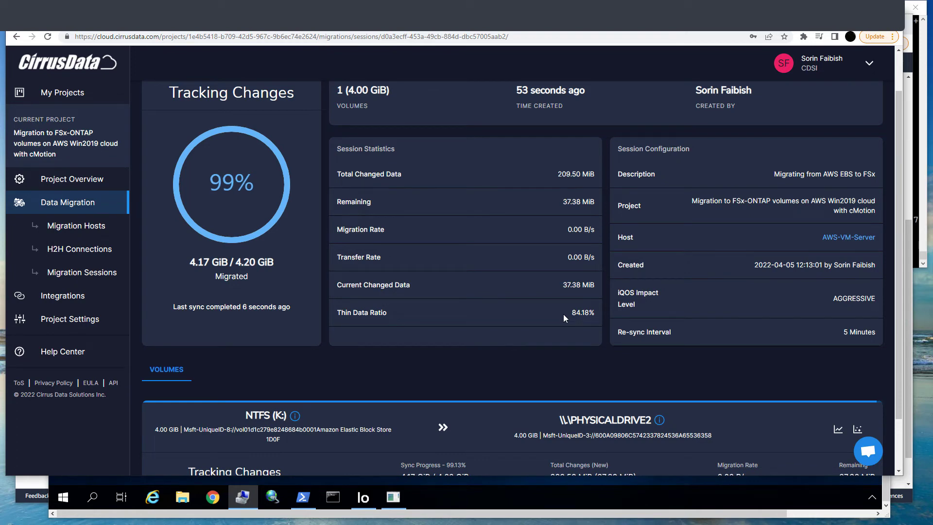
scroll(564, 313, up, 1)
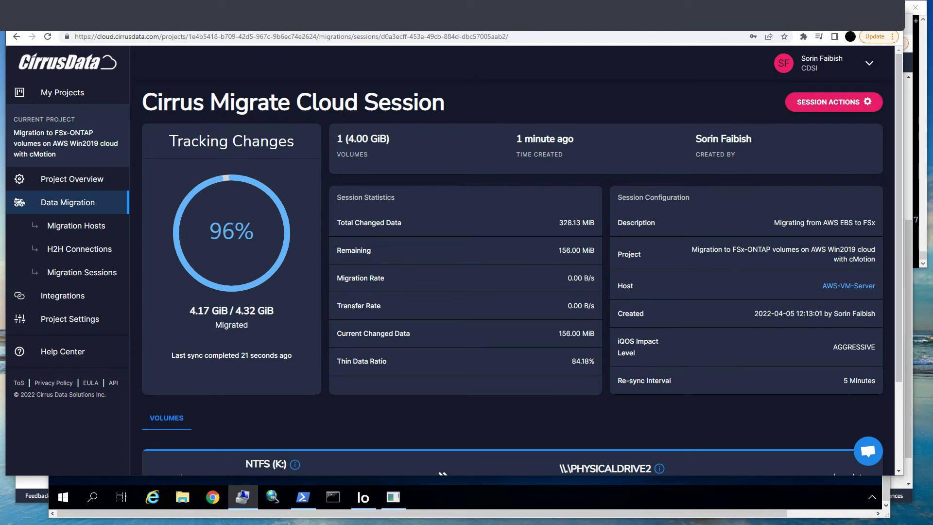
- Trigger cMotion on the migration session and confirm switching production I/O to the new storage
click(826, 102)
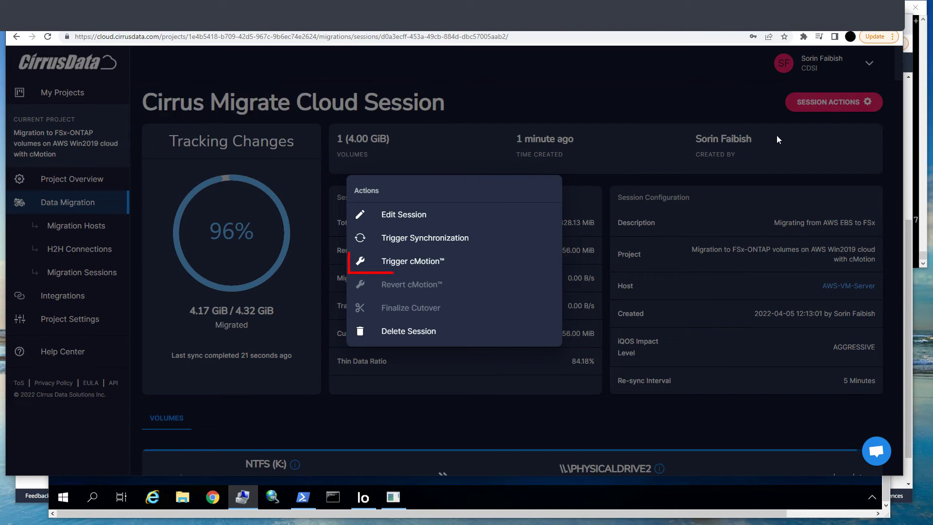
click(429, 263)
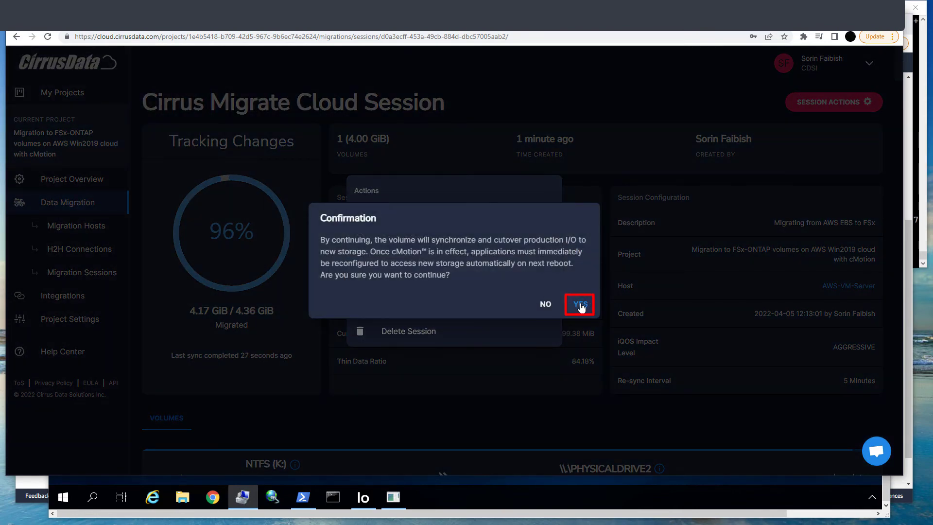
click(579, 304)
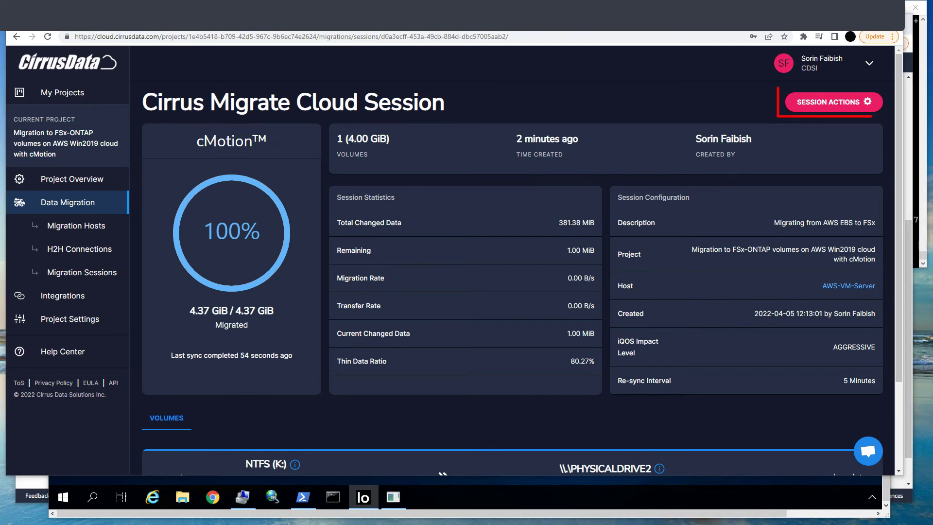
- Finalize the session's cutover and confirm the irreversible action
click(829, 102)
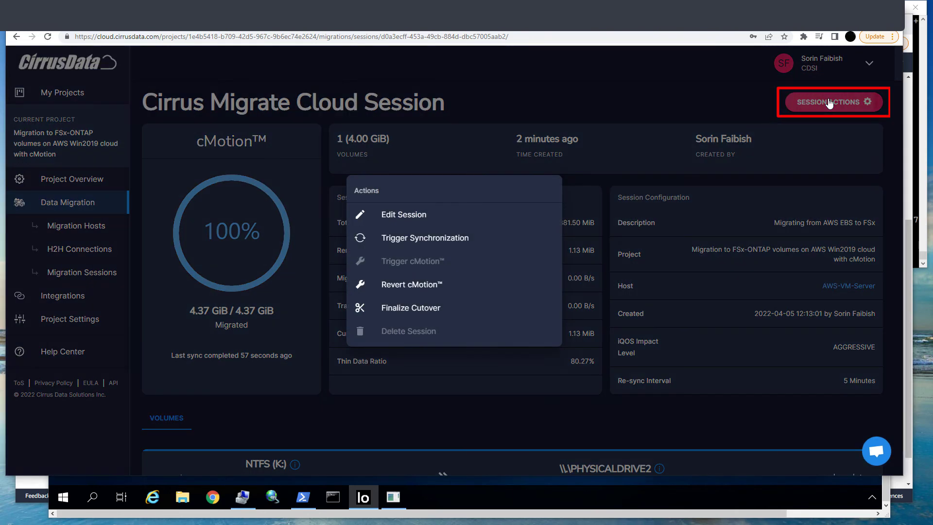
click(425, 313)
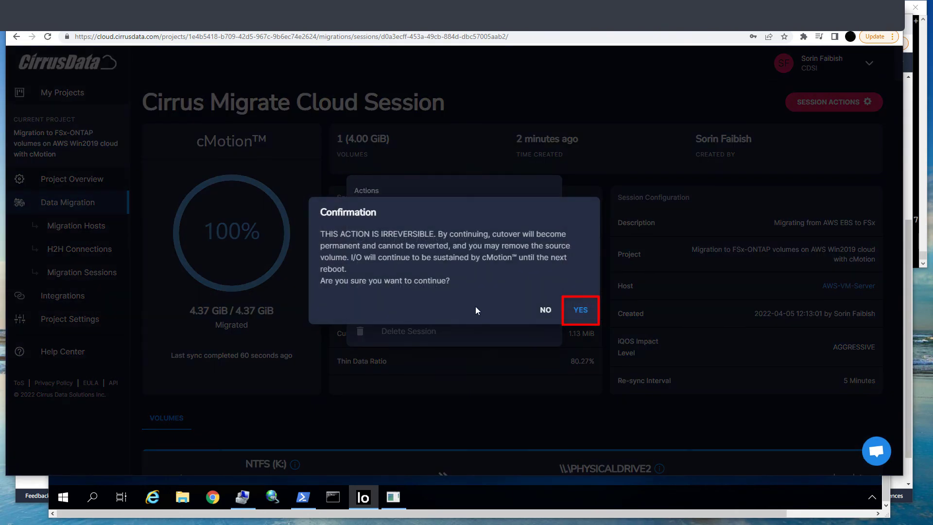
click(580, 311)
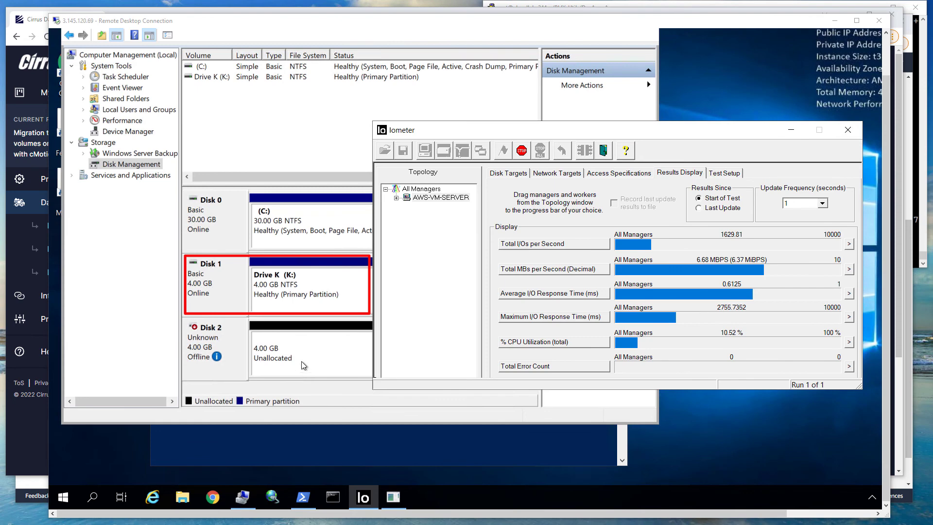
- Take Disk 1, the original Drive K source disk, offline in Disk Management
click(240, 365)
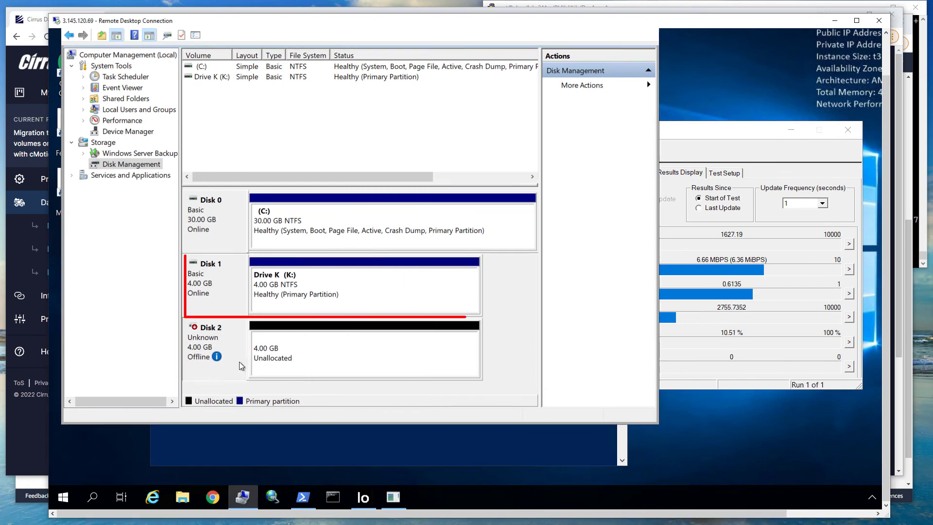
right_click(242, 366)
click(265, 370)
right_click(226, 297)
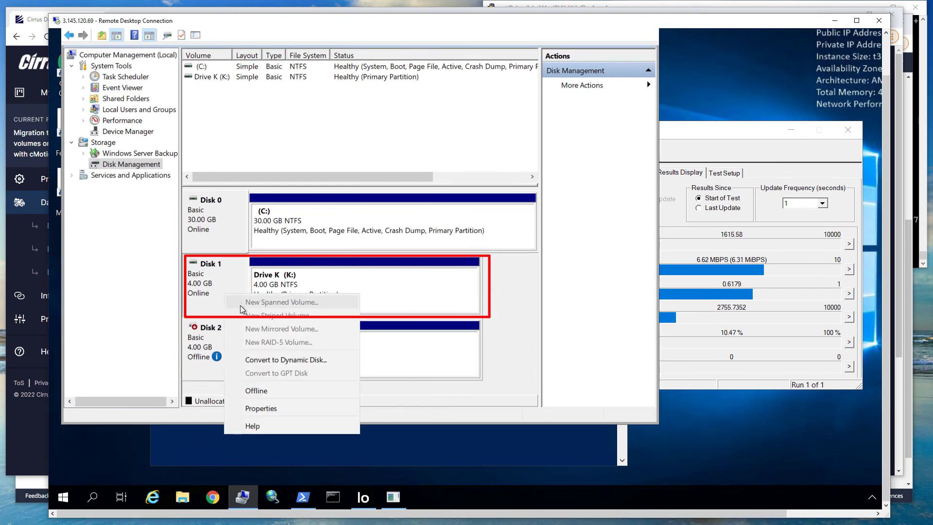
click(260, 391)
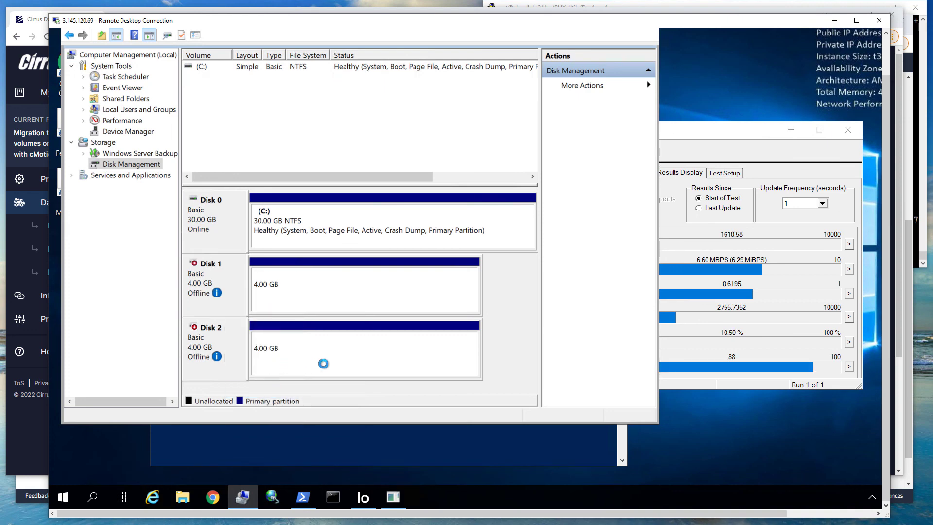
- Bring Disk 2 online as the new Drive K and bring the Iometer results display back into view
right_click(224, 347)
click(244, 354)
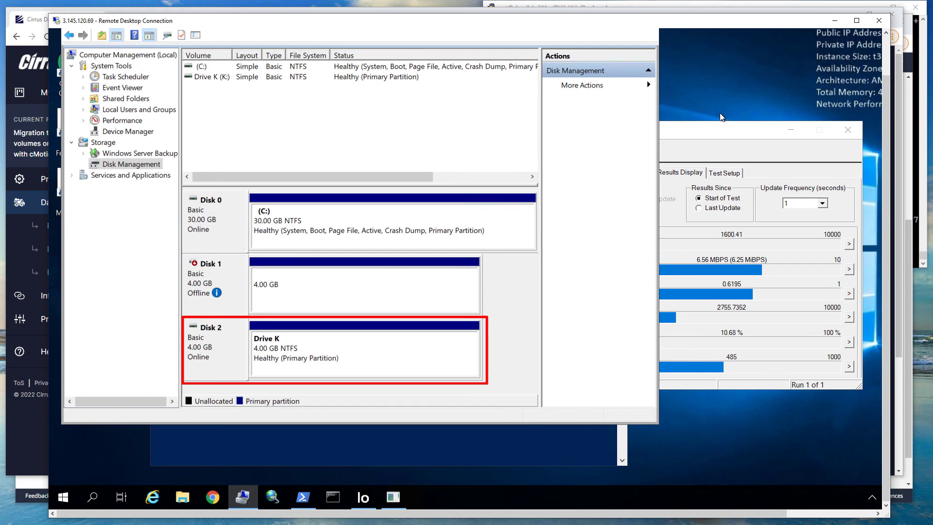
click(718, 126)
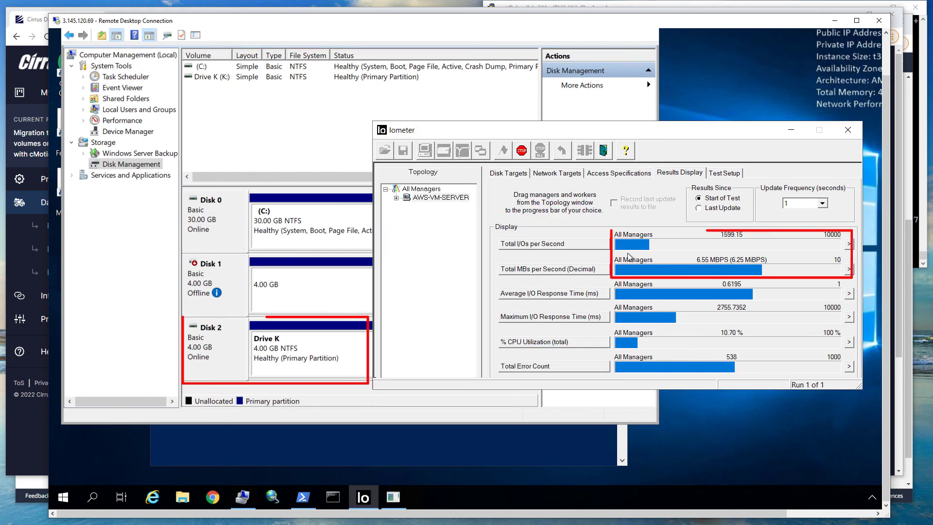